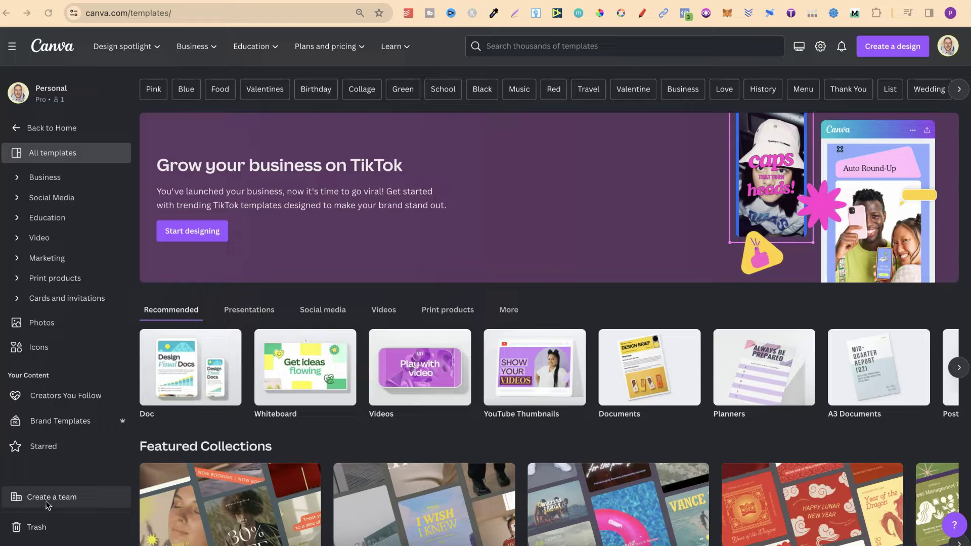
Search Canva templates for 'round logo'
left_click(561, 47)
type("round logo")
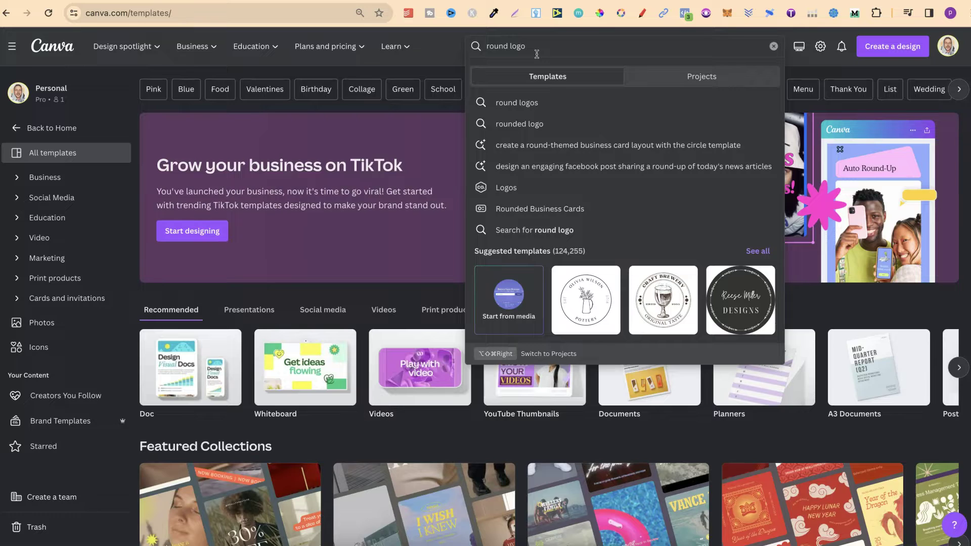
key("Return")
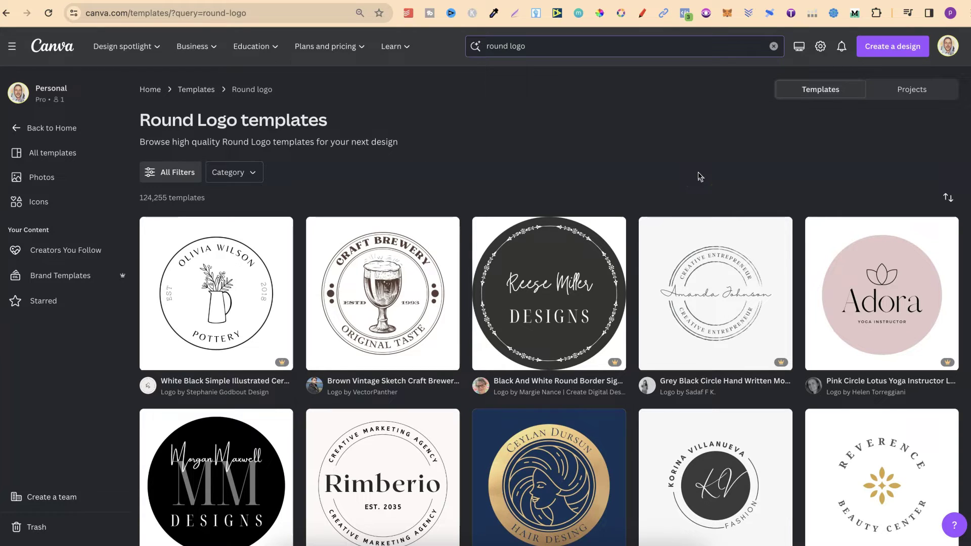
left_click(174, 173)
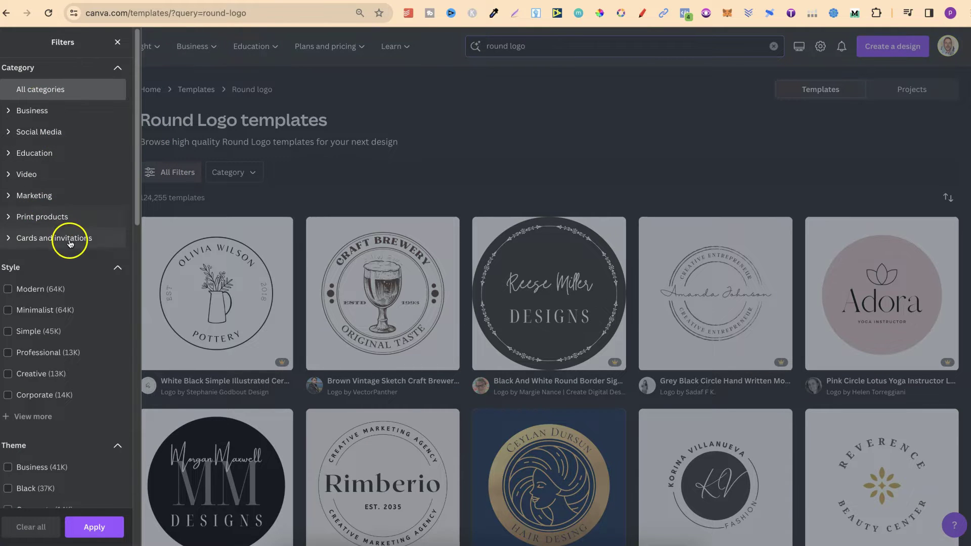
left_click(63, 310)
left_click(59, 395)
scroll(60, 384, "down", 1)
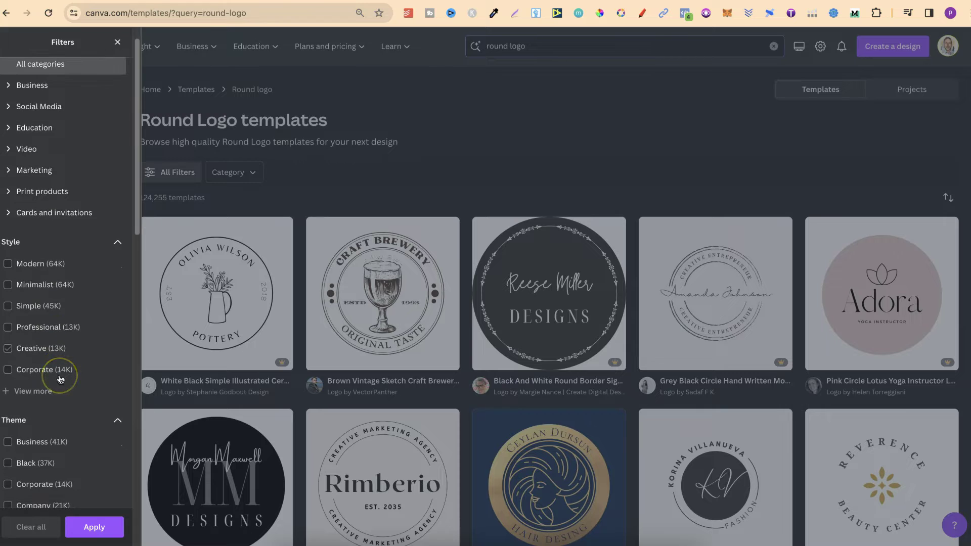
scroll(60, 380, "down", 1)
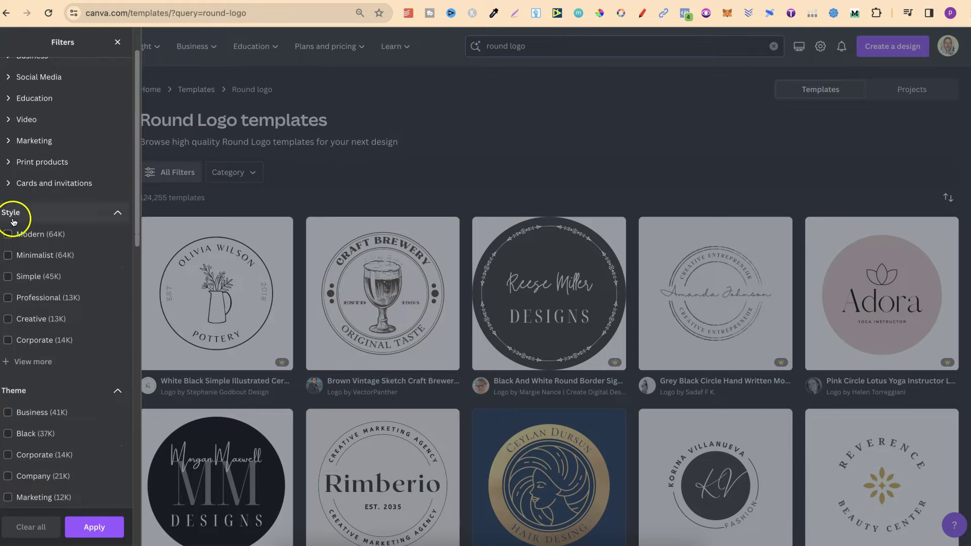
left_click(73, 340)
scroll(87, 393, "down", 3)
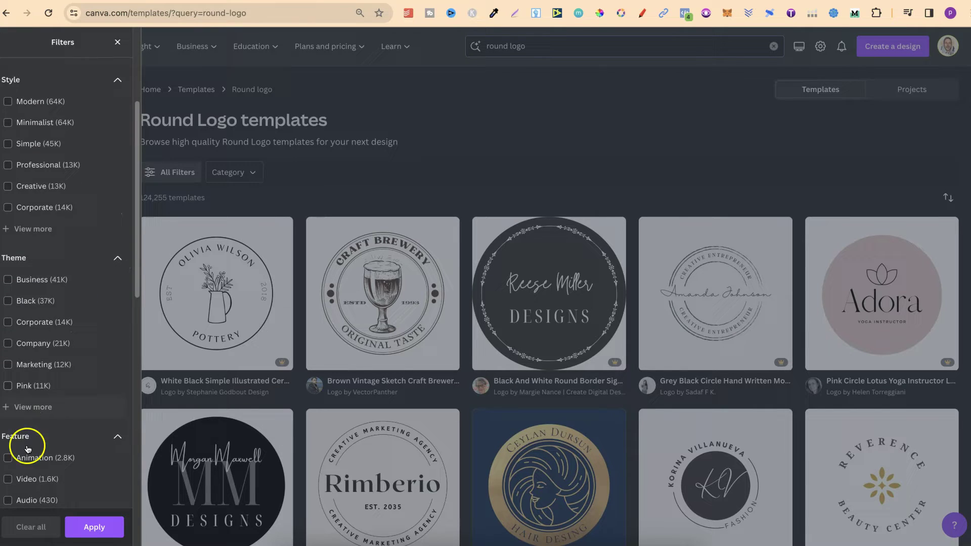
scroll(83, 450, "down", 10)
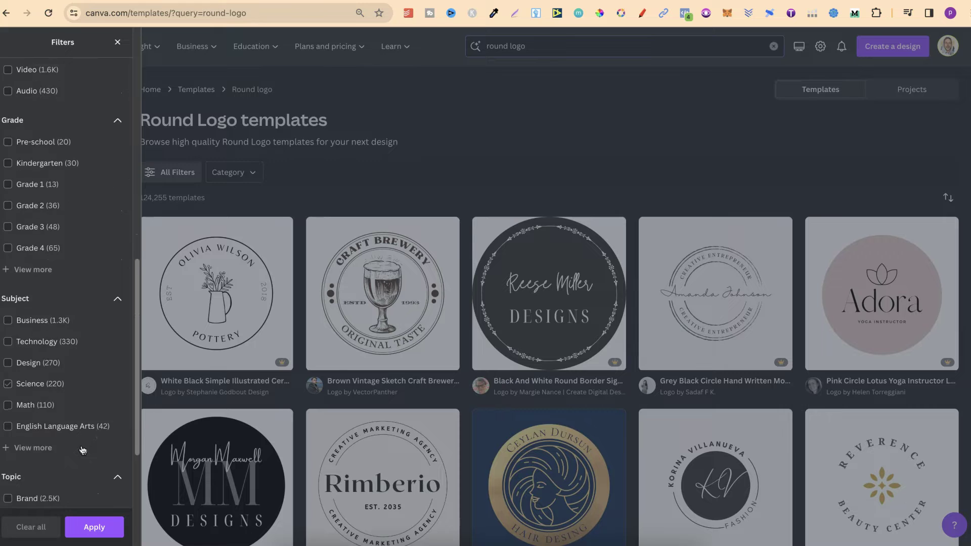
scroll(83, 450, "up", 15)
left_click(336, 184)
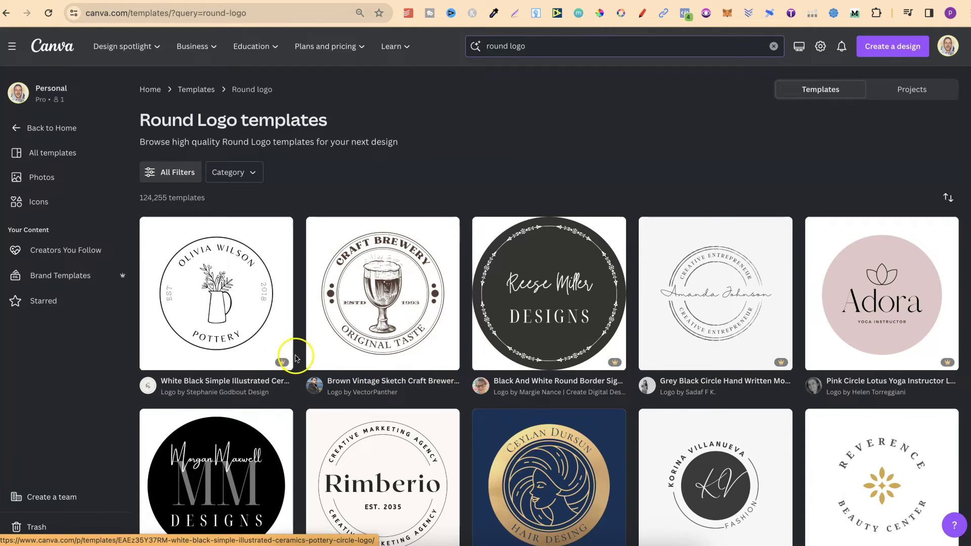
mouse_move(283, 368)
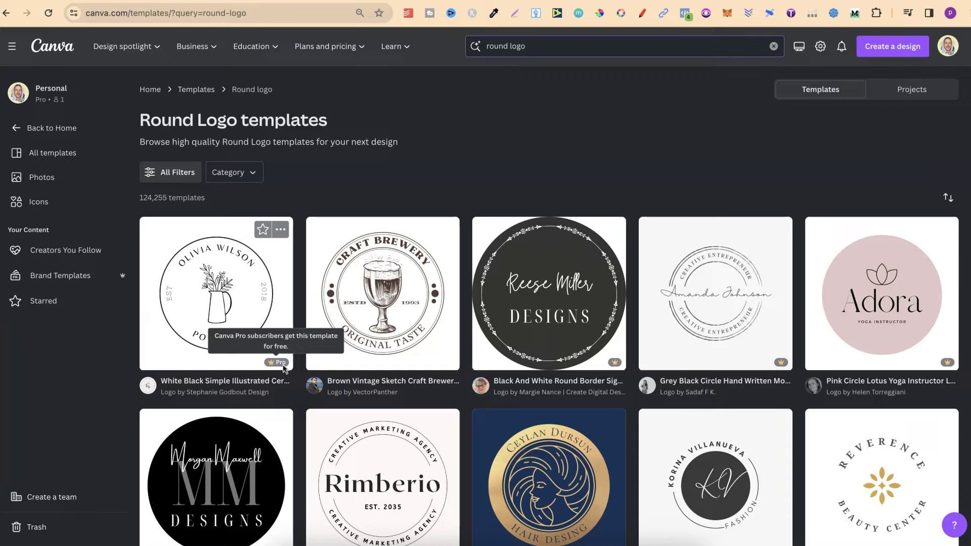
scroll(813, 167, "down", 3)
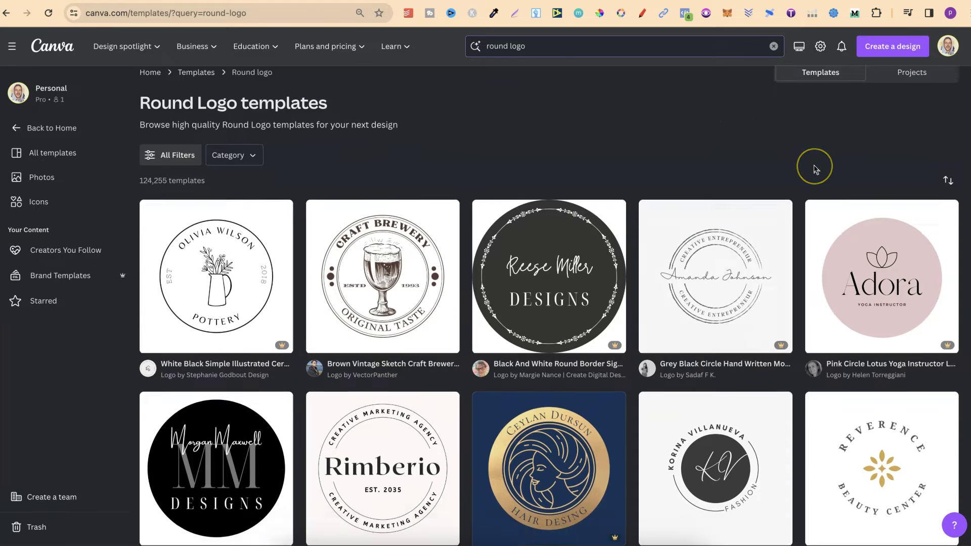
scroll(814, 170, "down", 2)
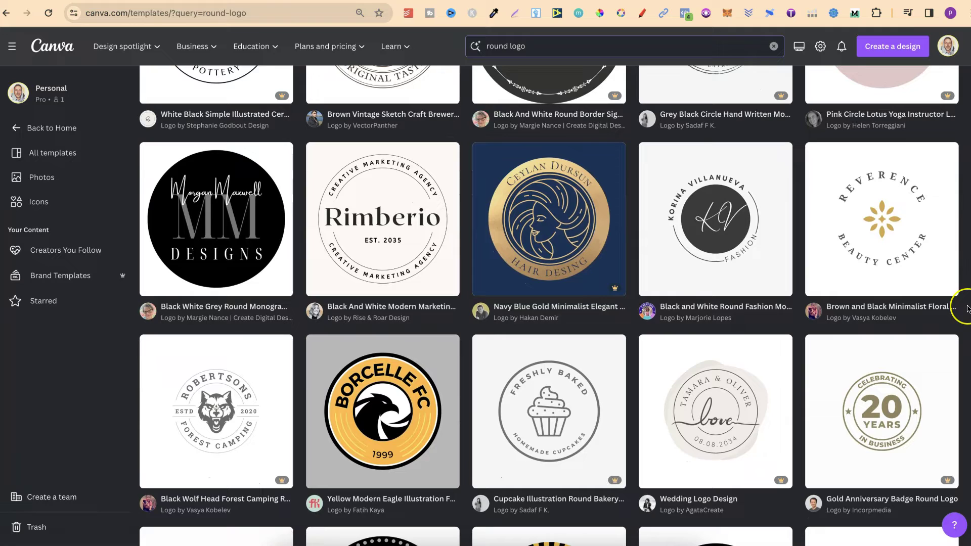
scroll(967, 309, "down", 5)
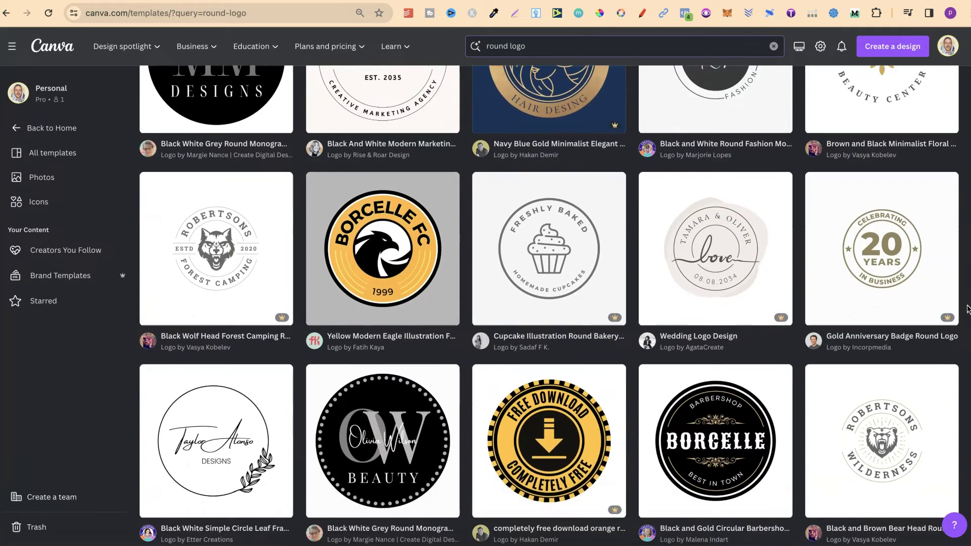
scroll(967, 309, "down", 4)
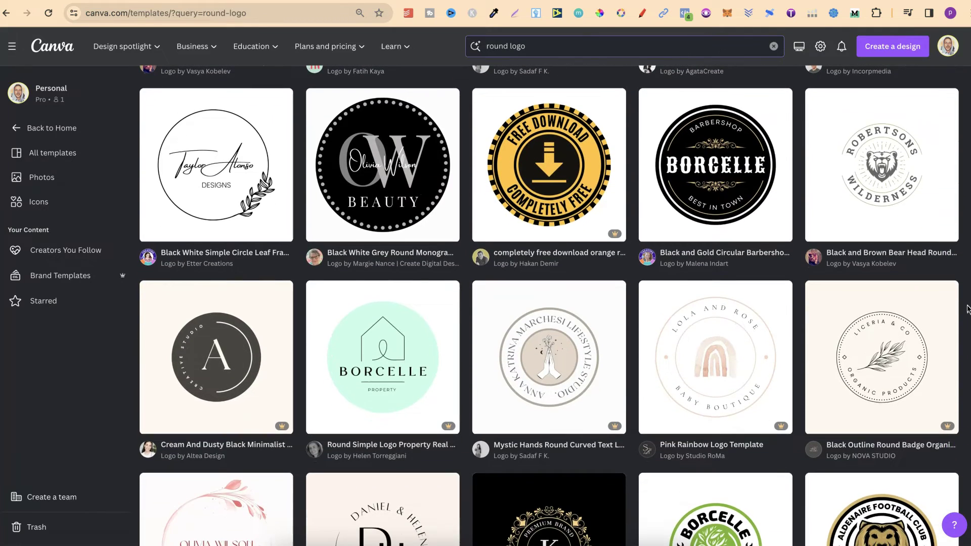
scroll(967, 309, "down", 5)
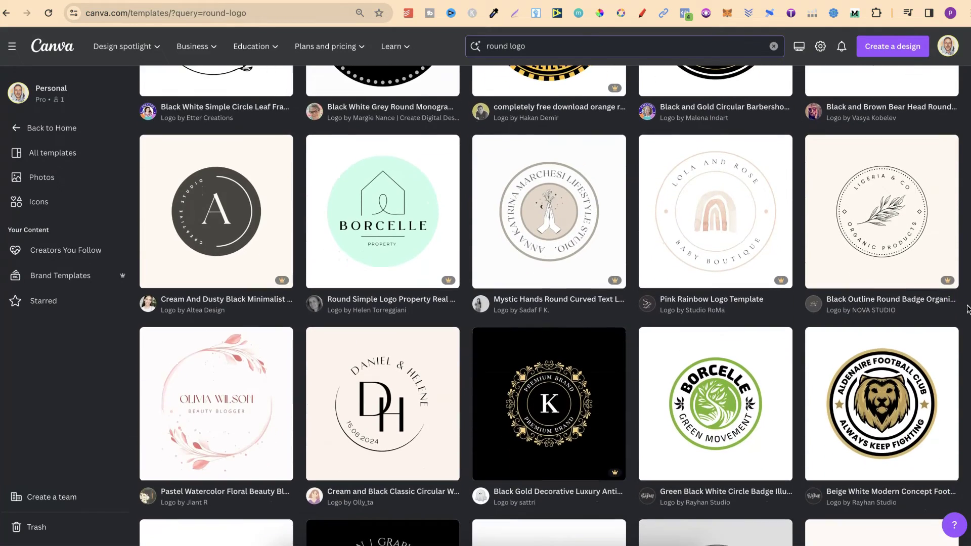
scroll(967, 309, "down", 9)
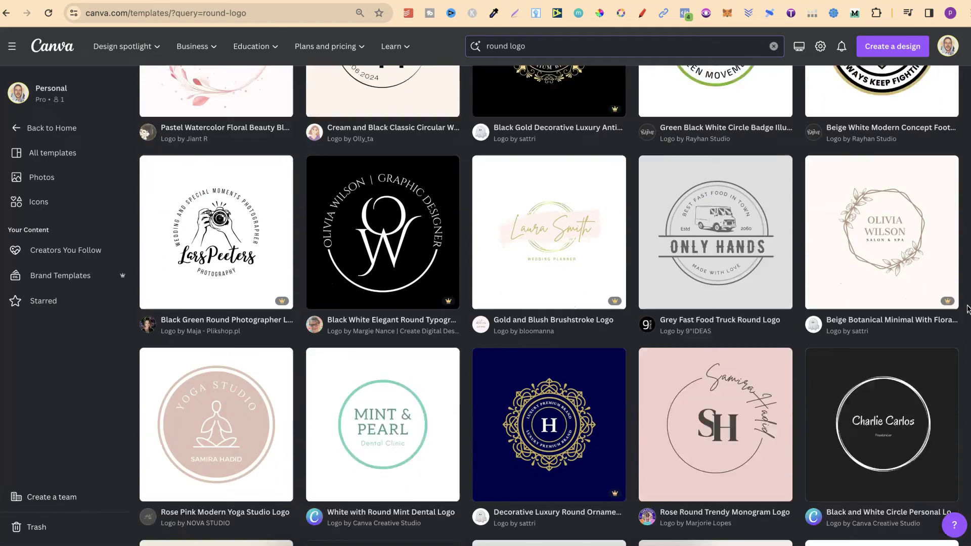
scroll(968, 311, "up", 10)
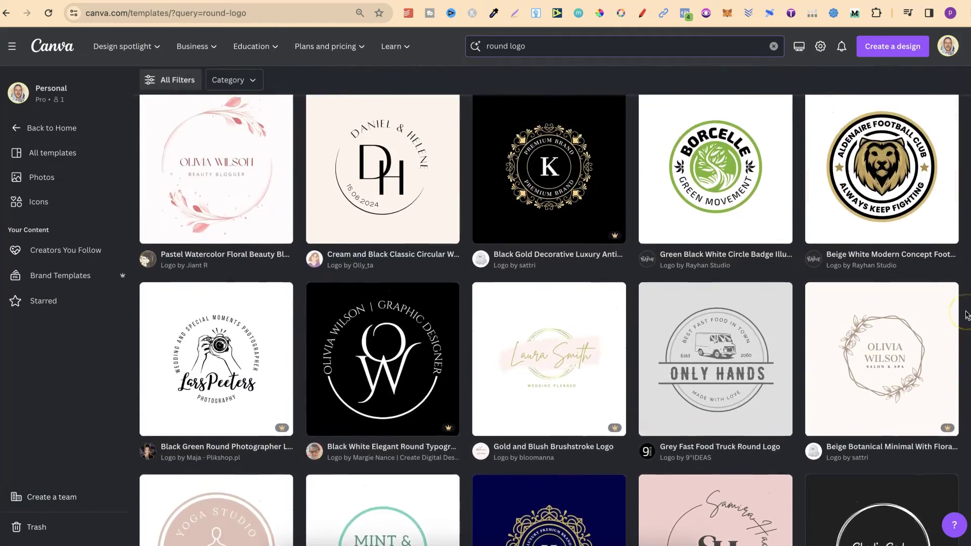
scroll(967, 315, "up", 6)
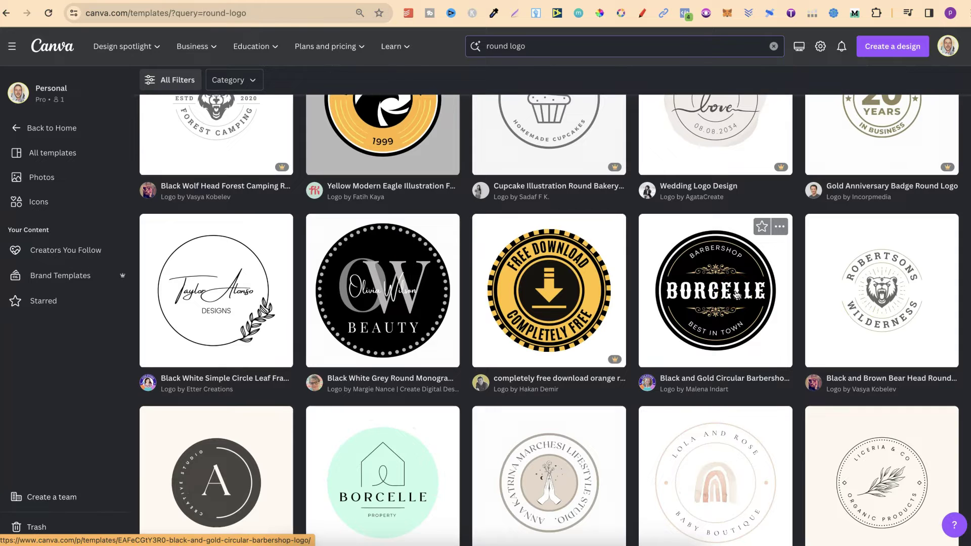
left_click(351, 300)
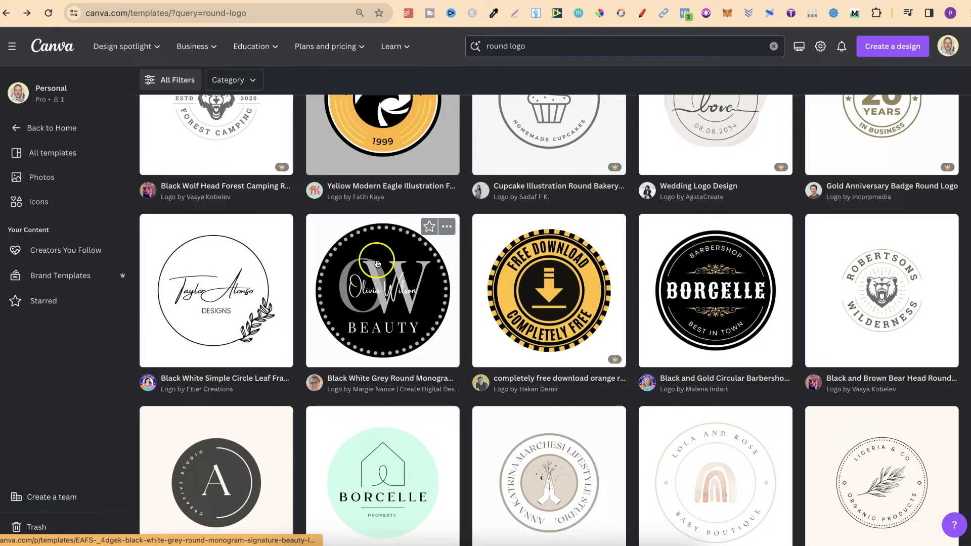
Preview the Black White Grey Round Monogram Signature Beauty Logo and browse its similar templates
left_click(390, 280)
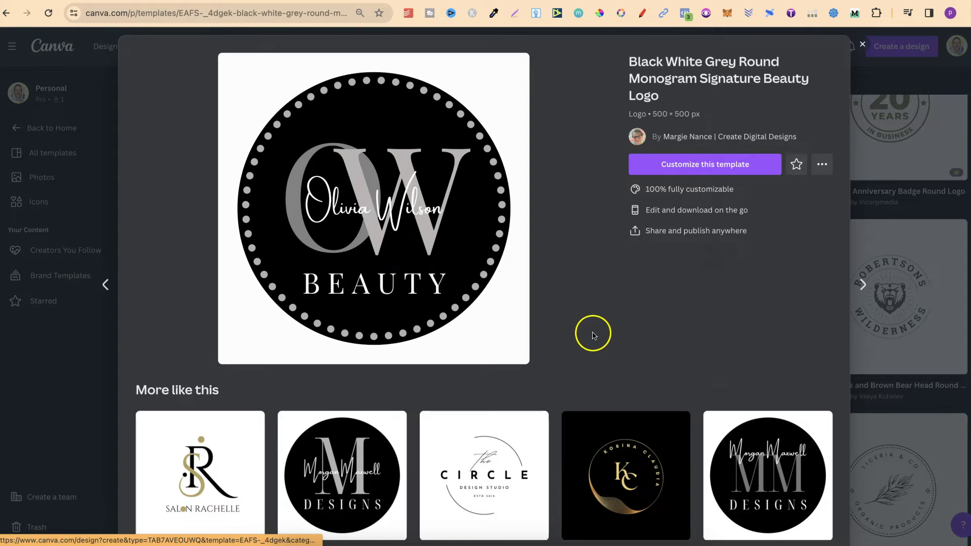
scroll(598, 340, "down", 3)
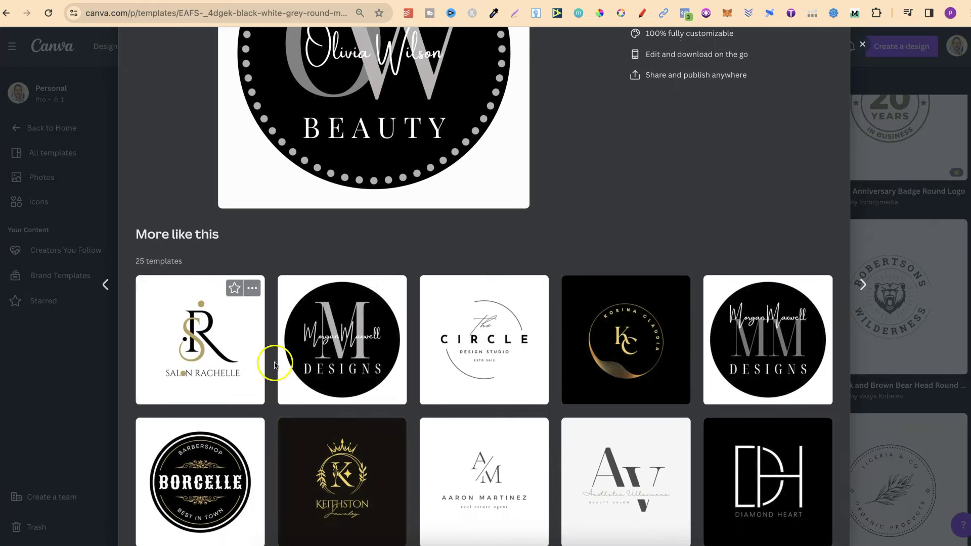
scroll(627, 402, "down", 4)
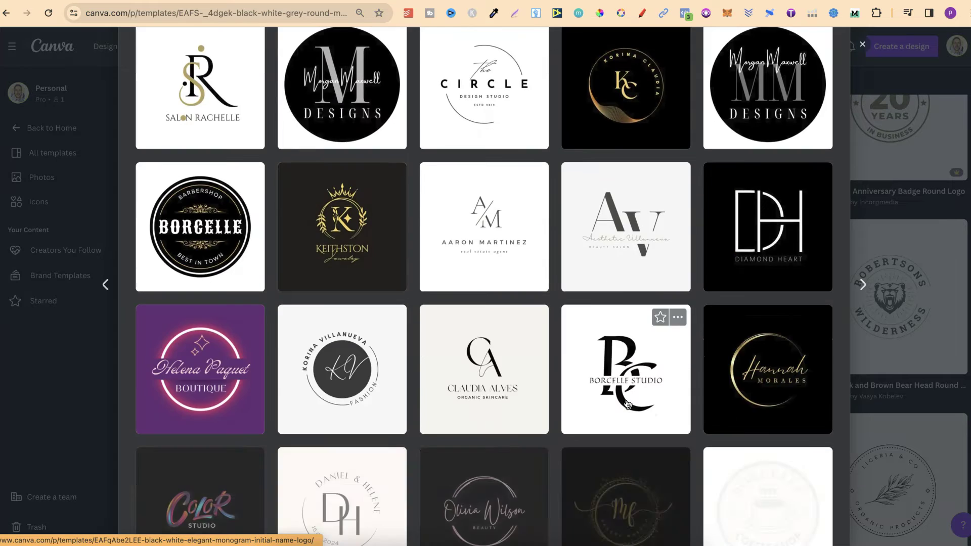
scroll(627, 403, "up", 6)
scroll(589, 325, "down", 7)
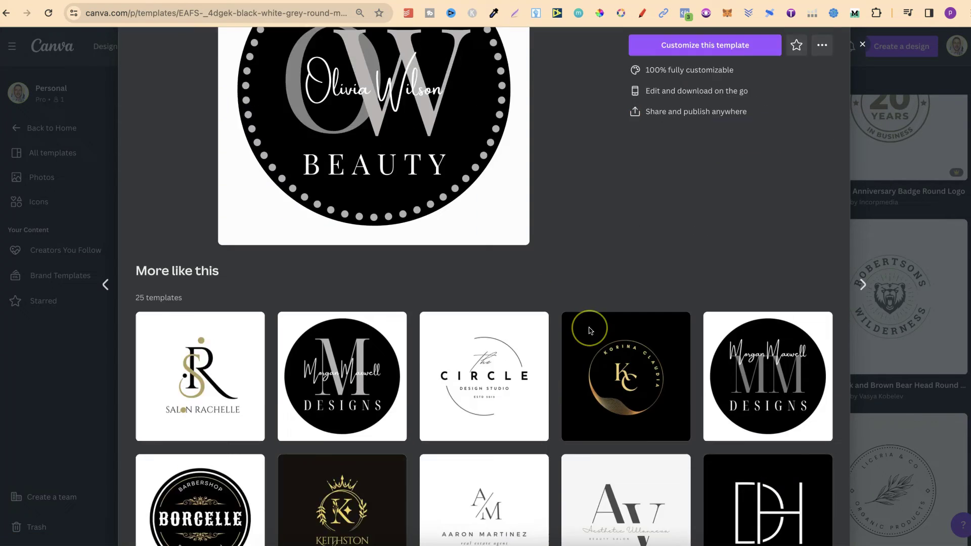
scroll(591, 331, "down", 5)
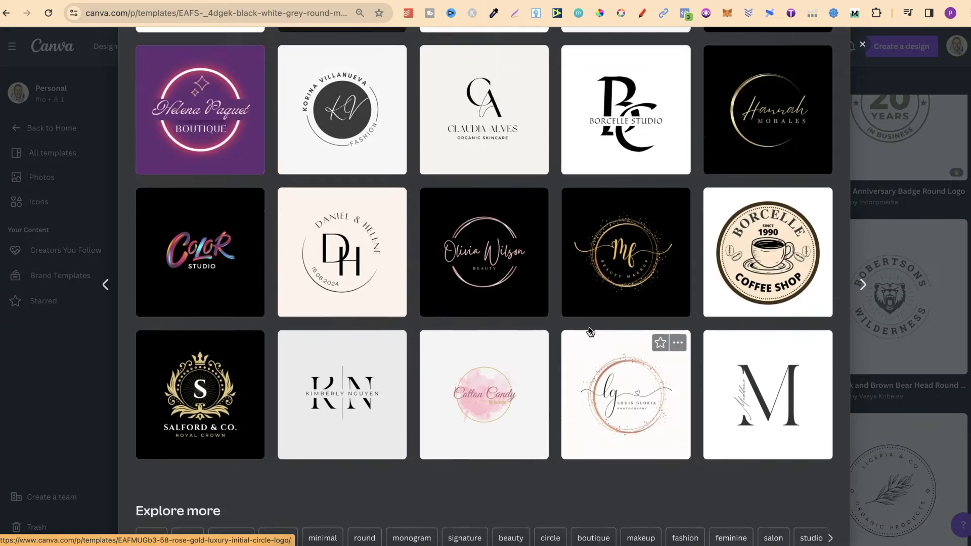
scroll(590, 331, "up", 12)
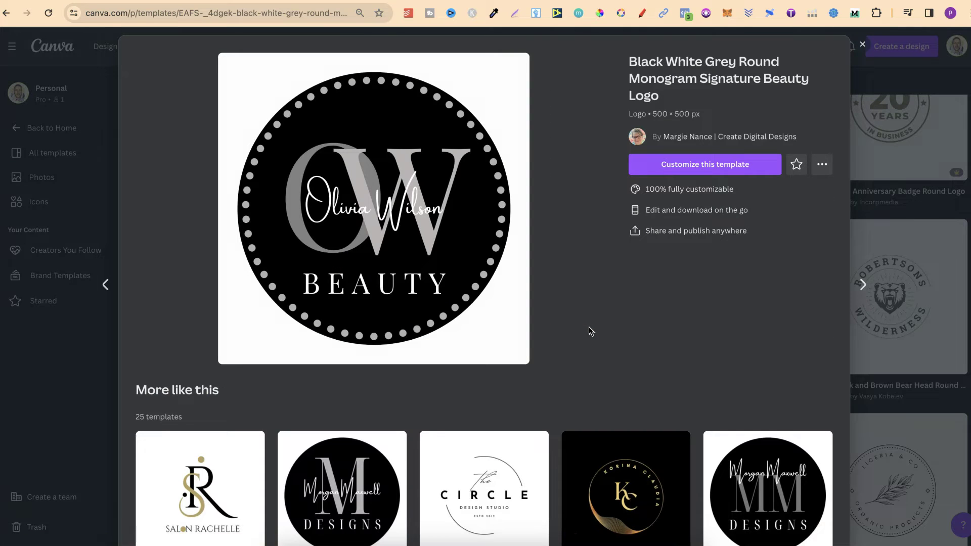
Open the Round Monogram Beauty Logo template as an editable design
left_click(686, 169)
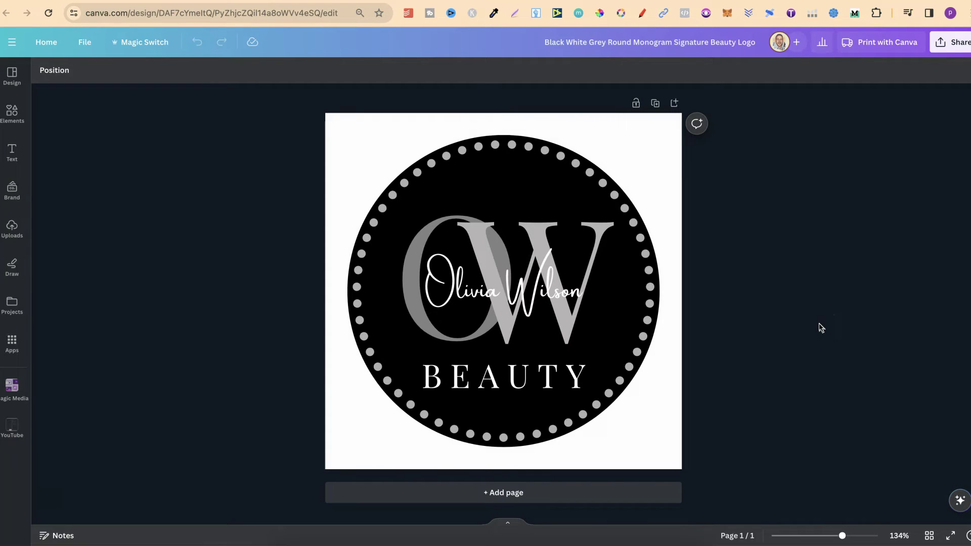
left_click(820, 327)
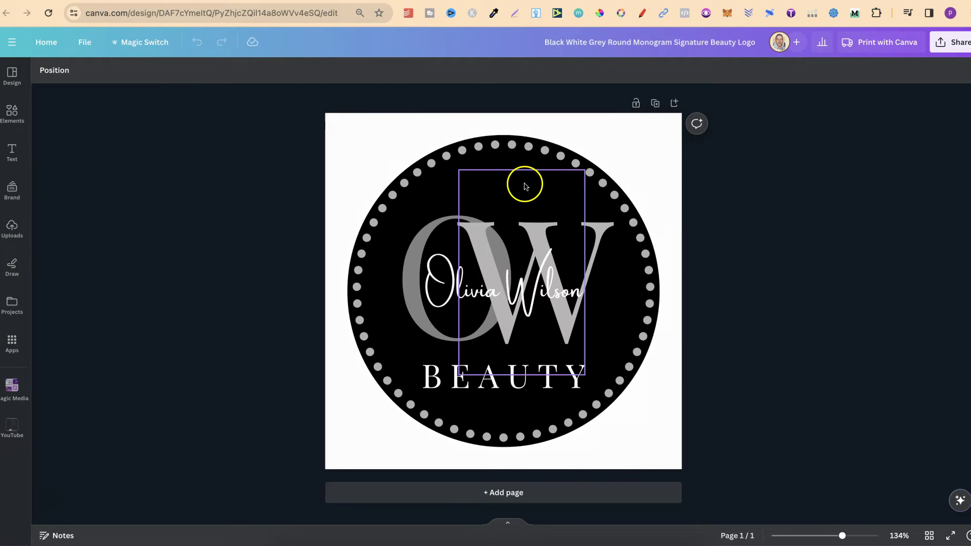
Recolour the dotted ring around the monogram from grey to dark blue
left_click_drag(478, 147, 559, 156)
left_click(196, 44)
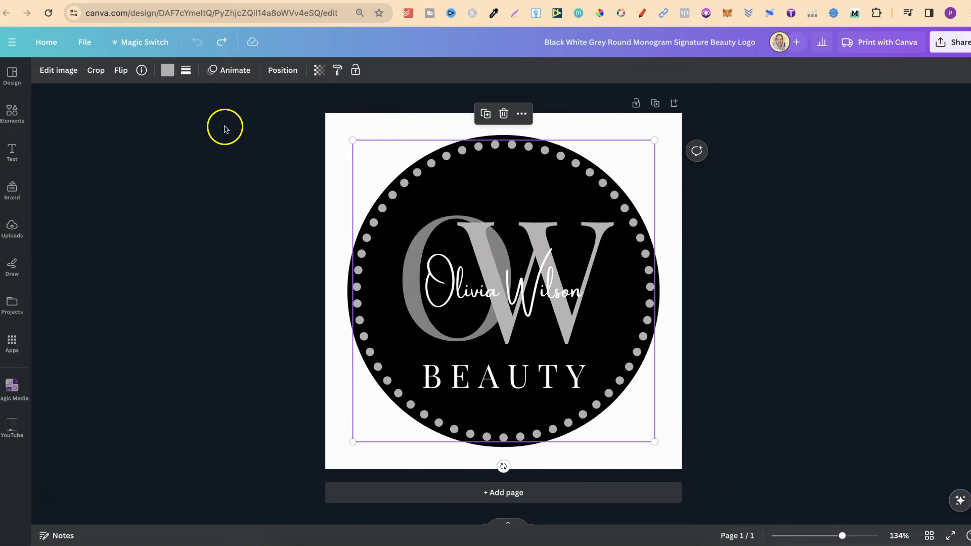
left_click(168, 72)
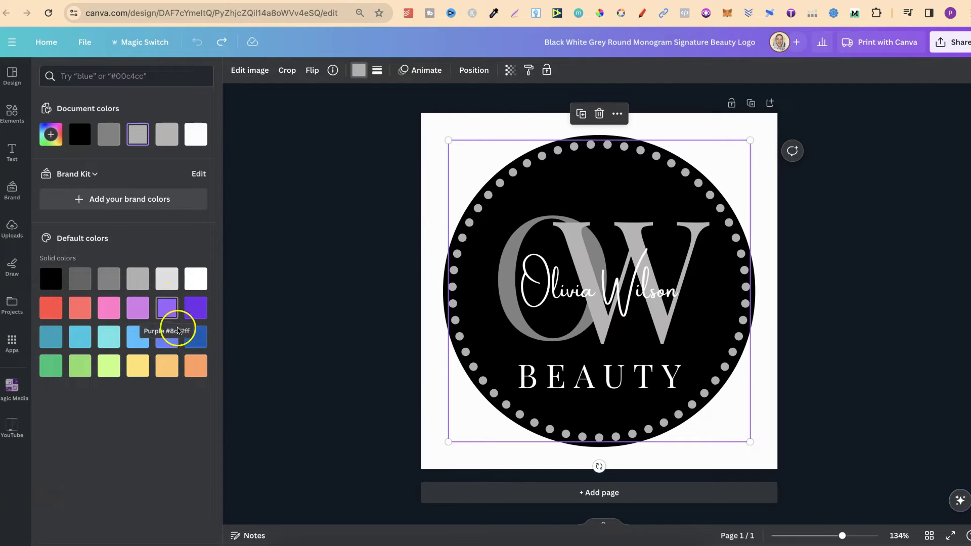
left_click(194, 340)
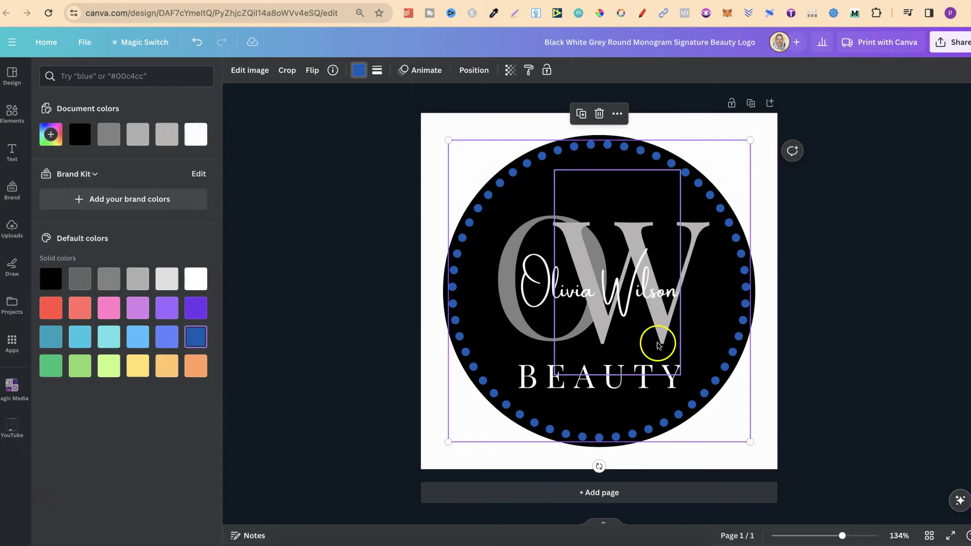
Change the BEAUTY text font from Playfair Display SC to Libre Baskerville
left_click(632, 380)
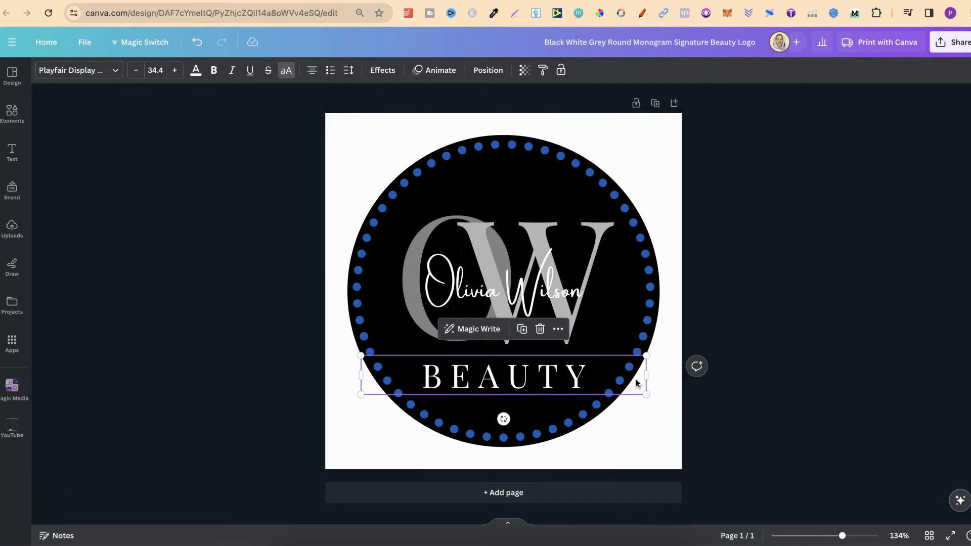
left_click(478, 395)
left_click(475, 384)
left_click(90, 74)
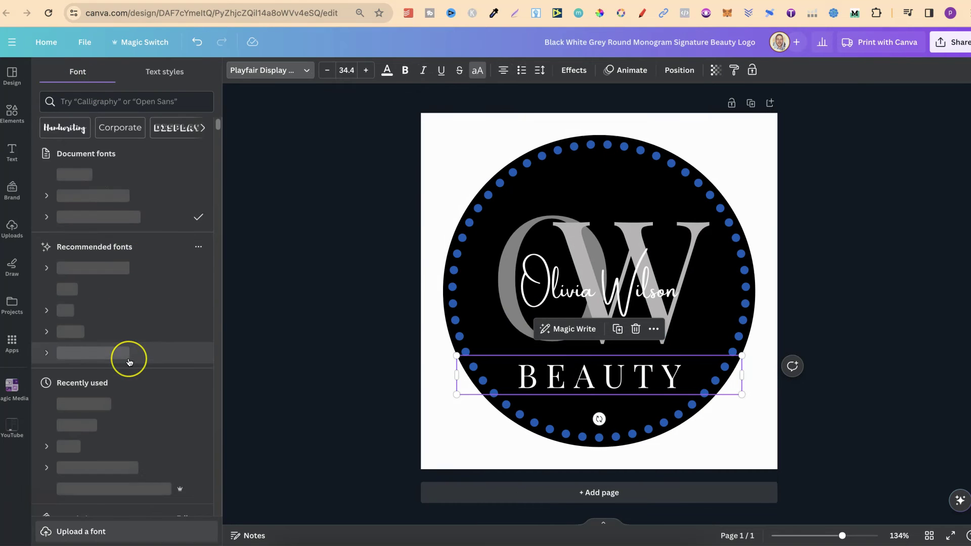
scroll(130, 362, "down", 5)
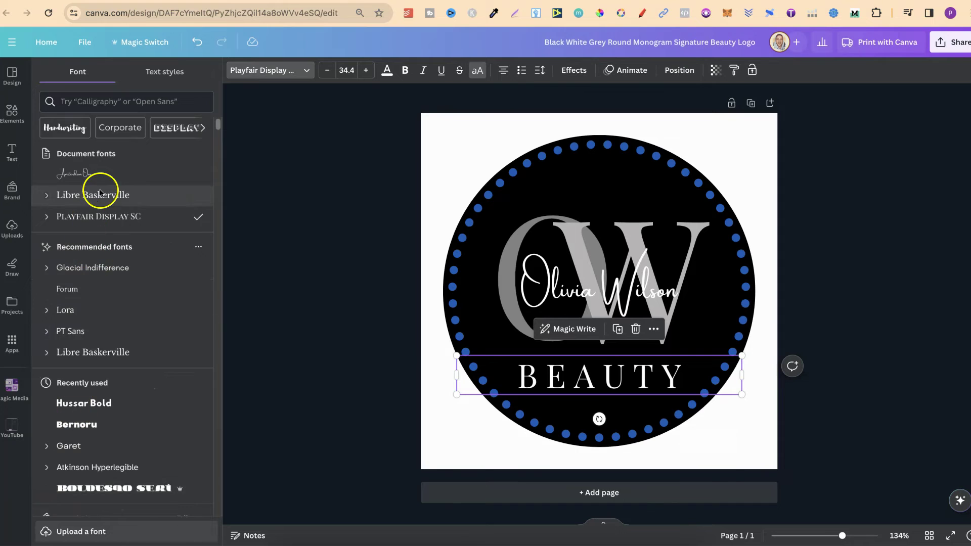
left_click(100, 197)
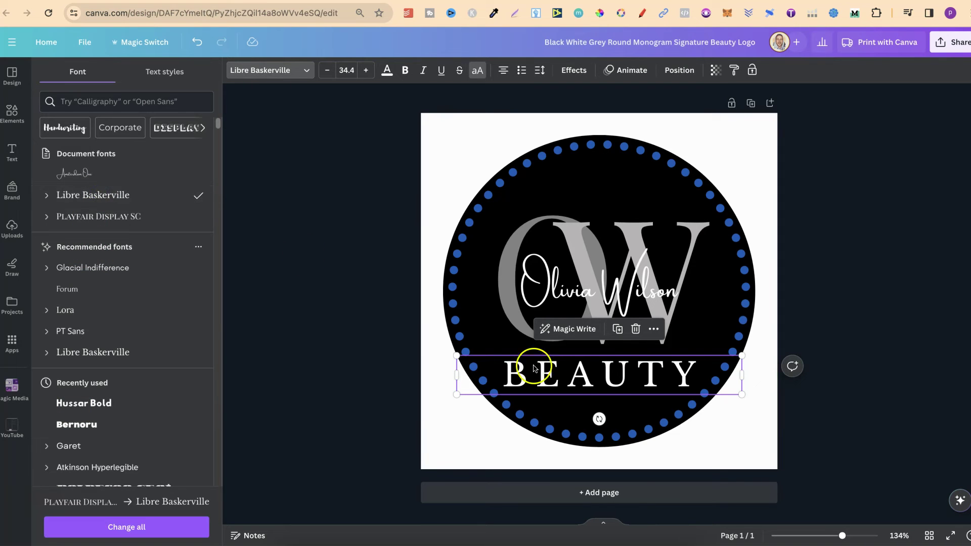
Replace BEAUTY with SELF CARE, shrink it to 26.6 and centre it on the page
double_click(608, 378)
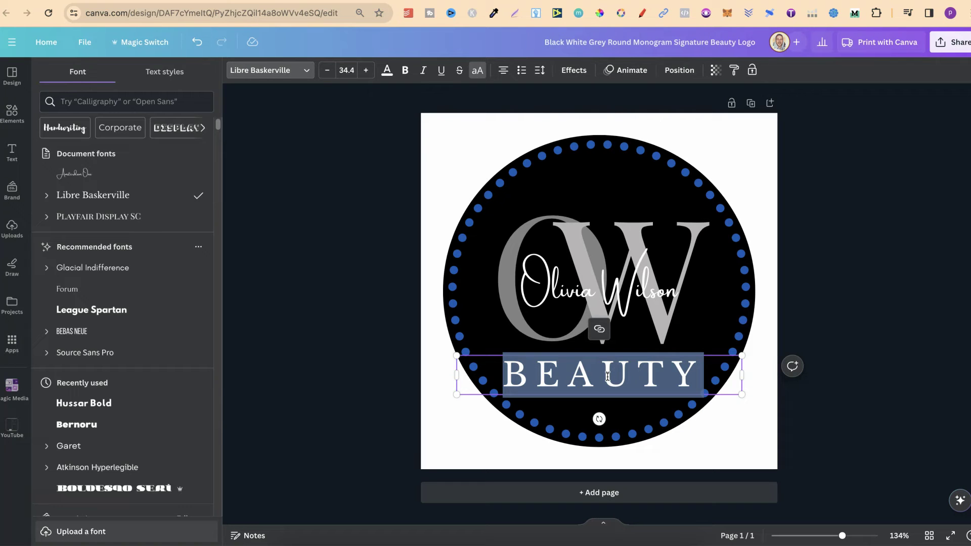
type("SELF CARE")
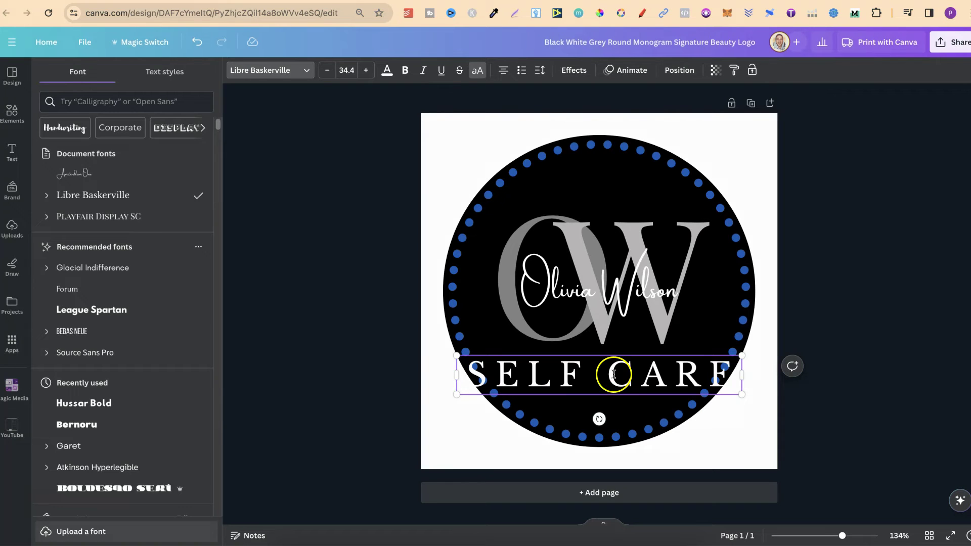
left_click_drag(742, 356, 692, 365)
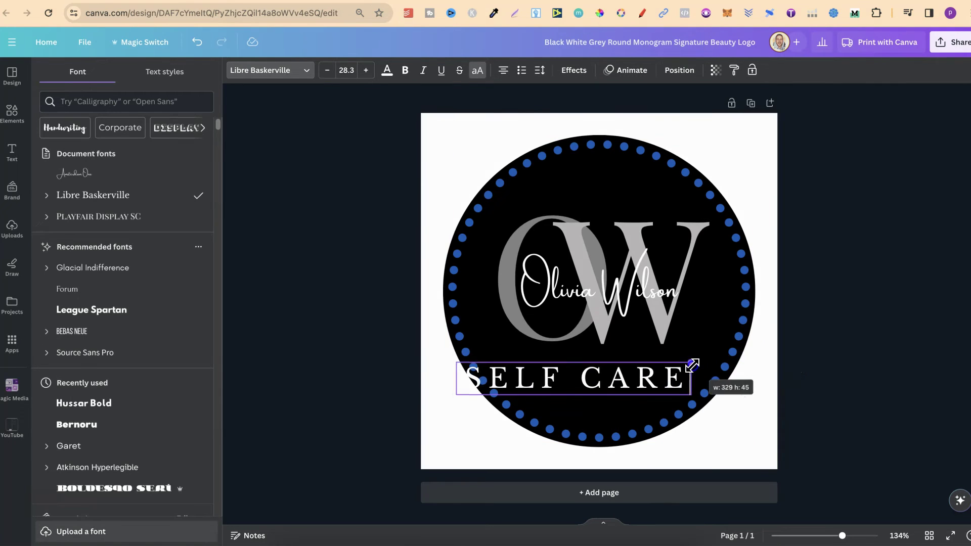
left_click_drag(587, 419, 607, 418)
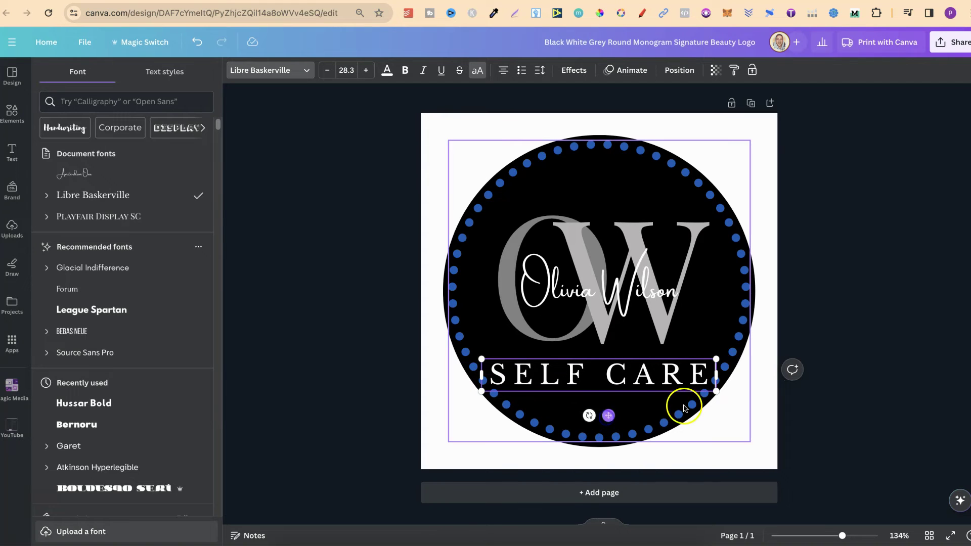
left_click_drag(712, 394, 703, 389)
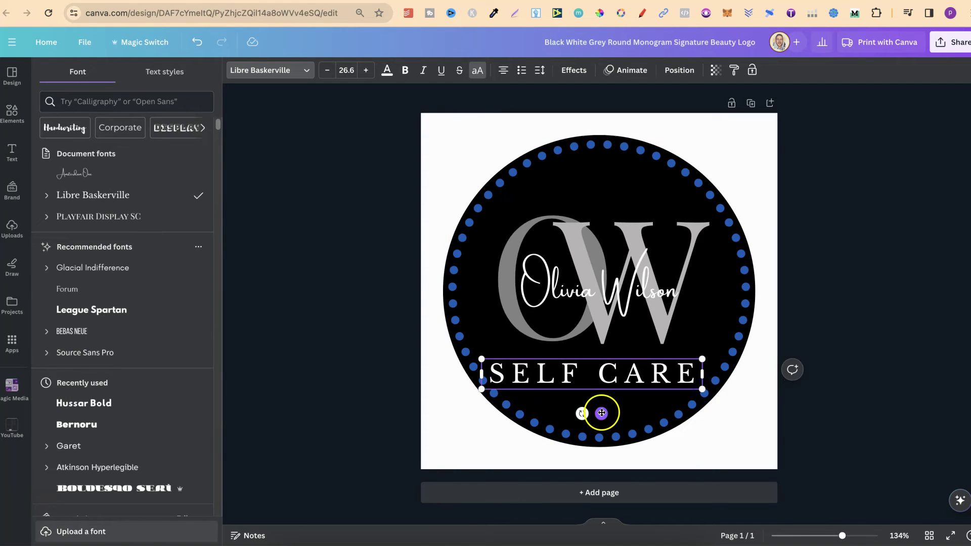
left_click_drag(602, 414, 606, 414)
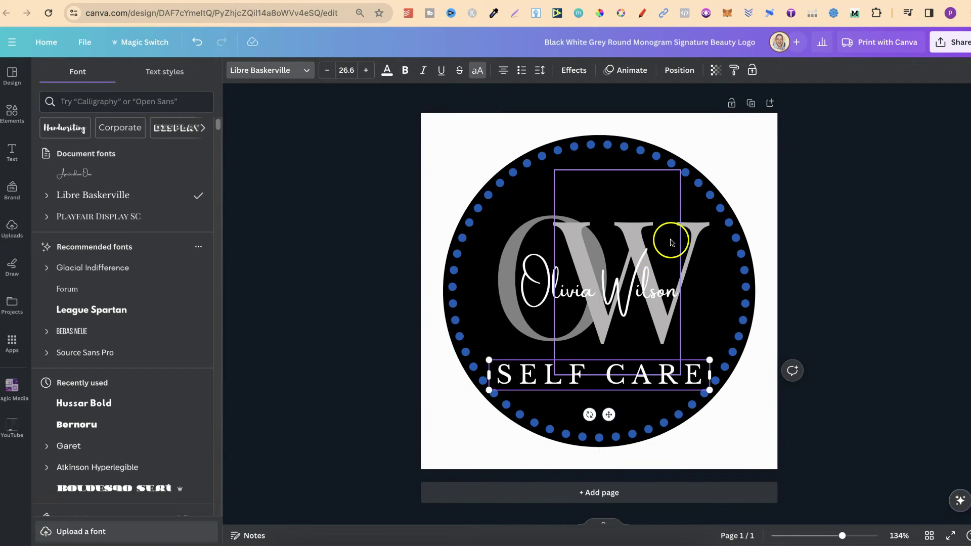
left_click(690, 229)
left_click(521, 239)
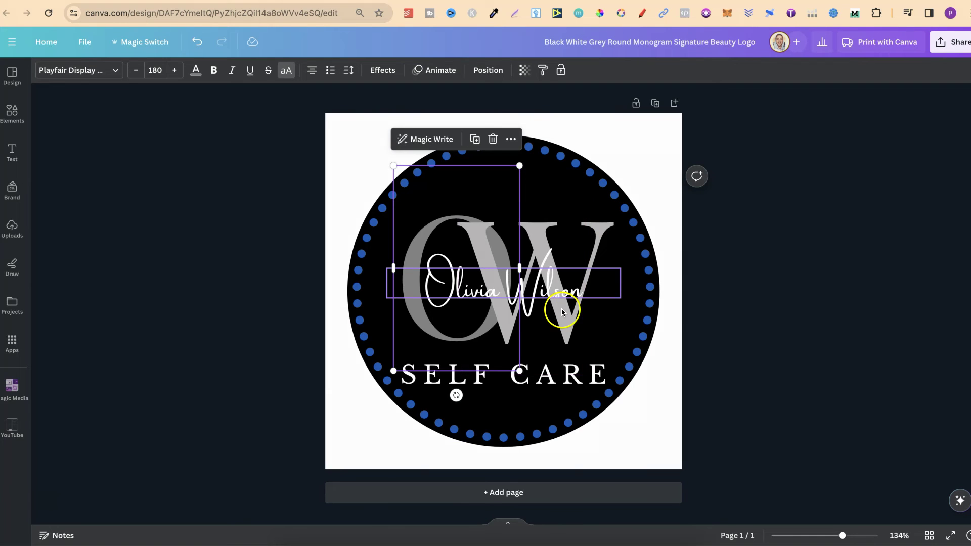
Choose the Big Bite Donuts circle logo from the Design templates panel
left_click(9, 76)
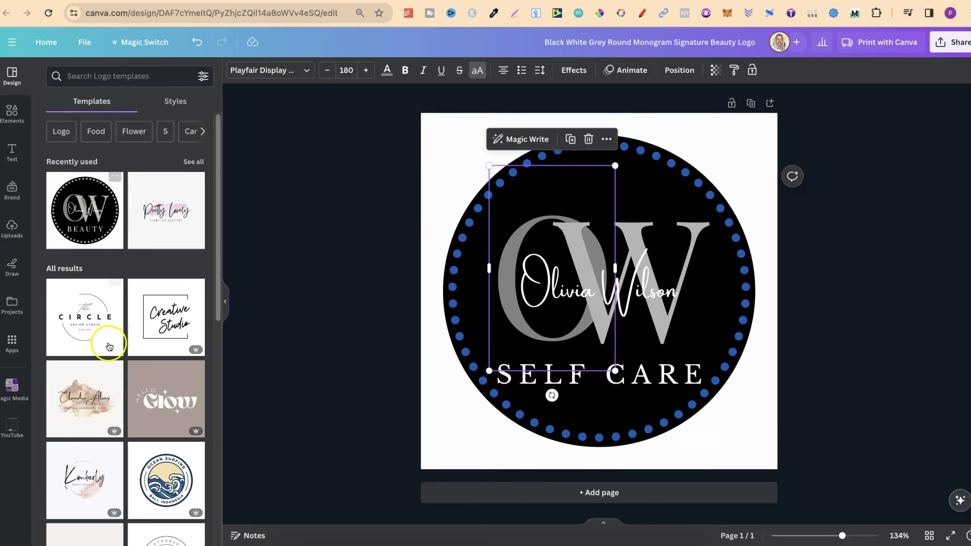
mouse_move(120, 377)
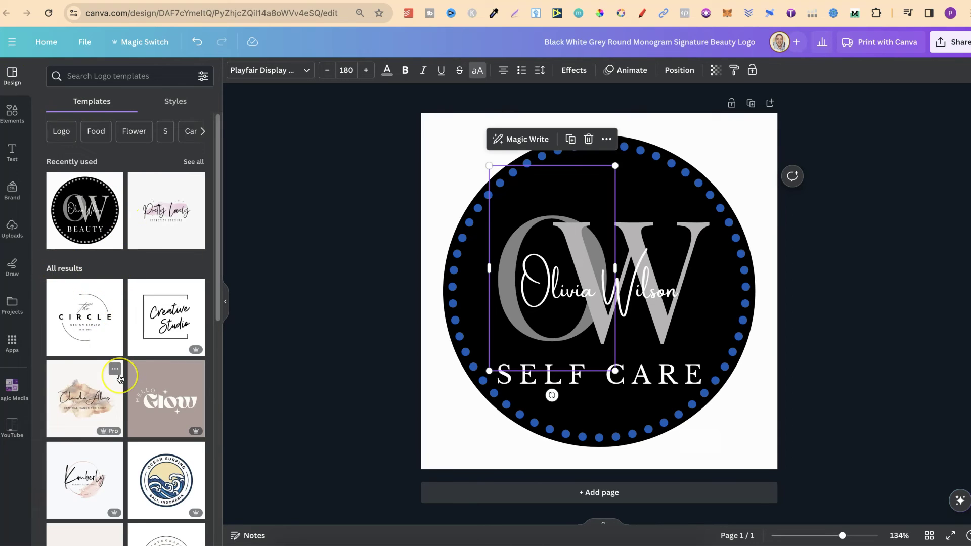
scroll(120, 379, "down", 10)
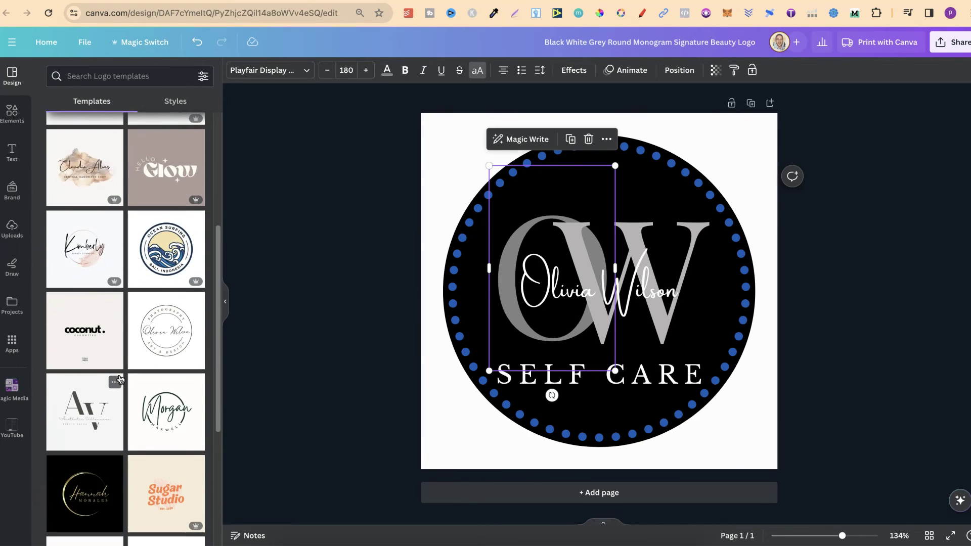
scroll(135, 430, "down", 3)
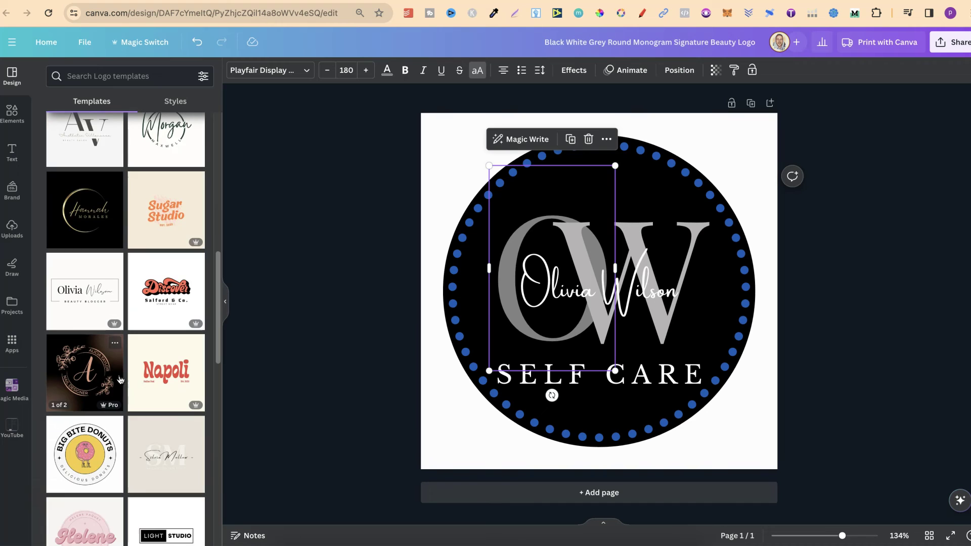
left_click(85, 446)
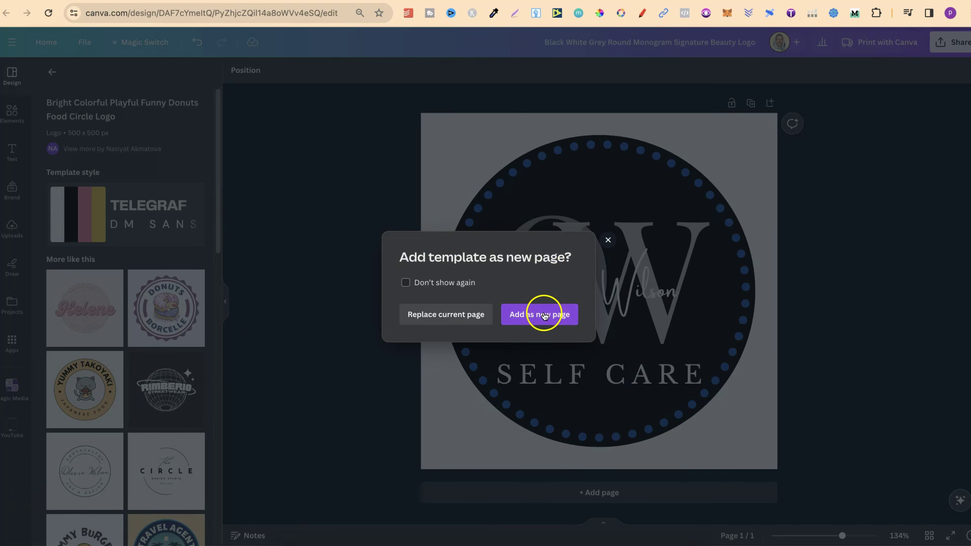
Apply the Big Bite Donuts template to the page and delete the donut illustration
left_click(445, 314)
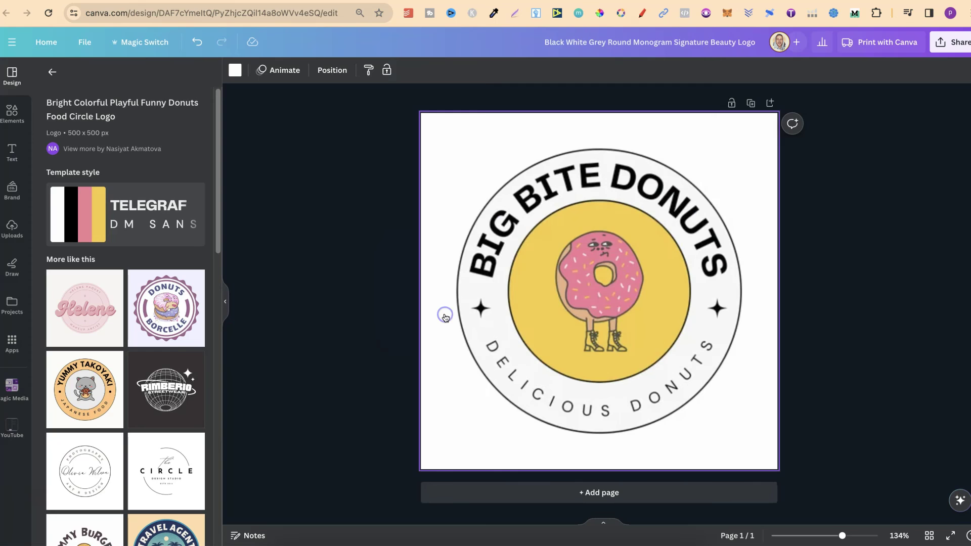
left_click(597, 335)
key("Delete")
Fill the yellow centre circle dark blue
left_click(590, 291)
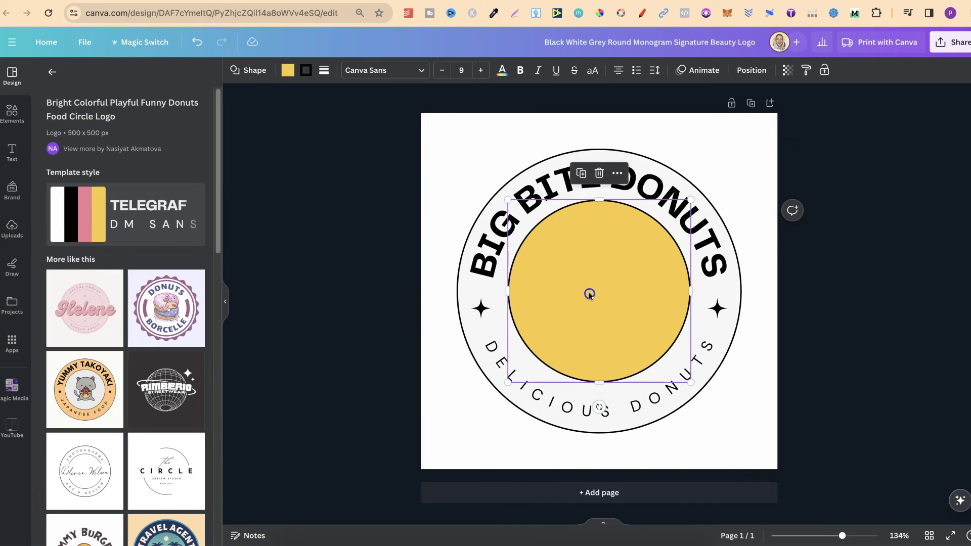
left_click(287, 70)
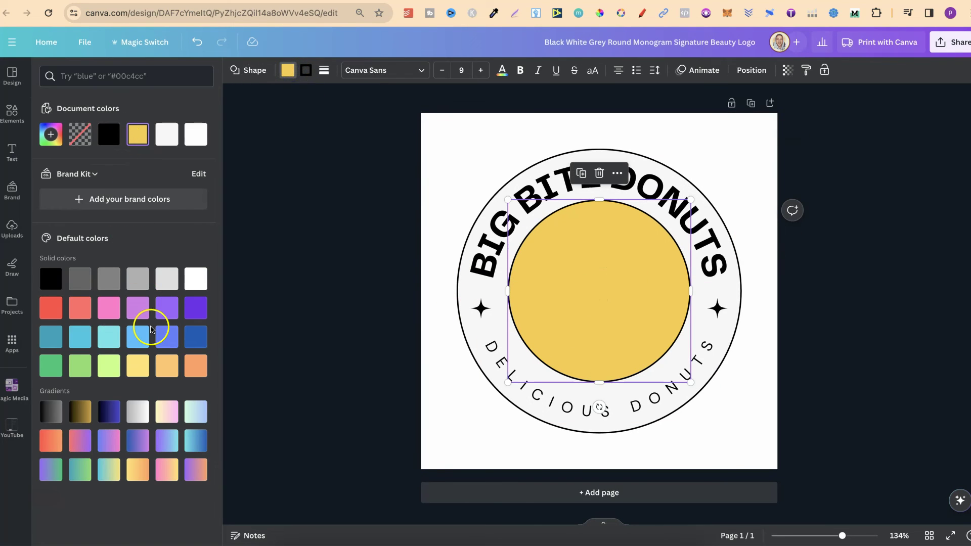
left_click(195, 337)
left_click(867, 288)
left_click(700, 202)
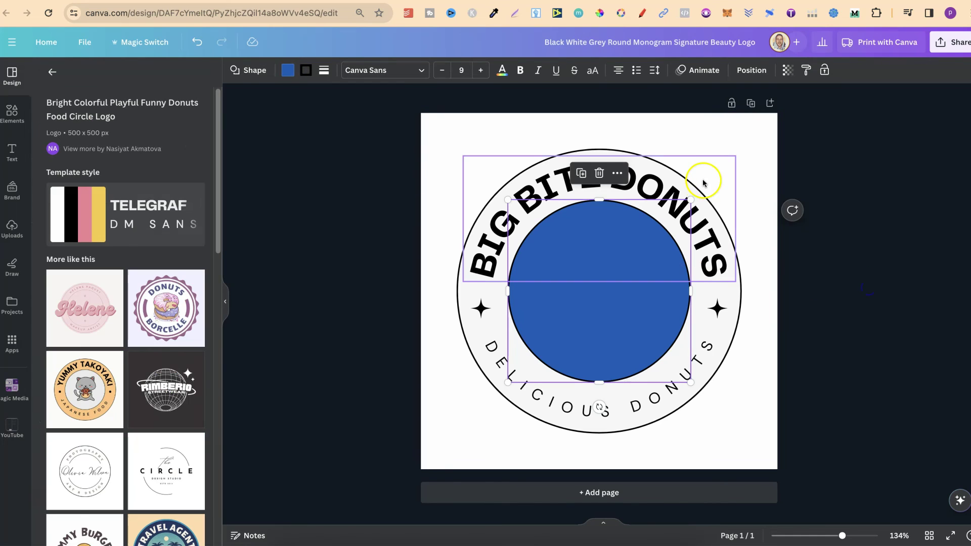
left_click(843, 402)
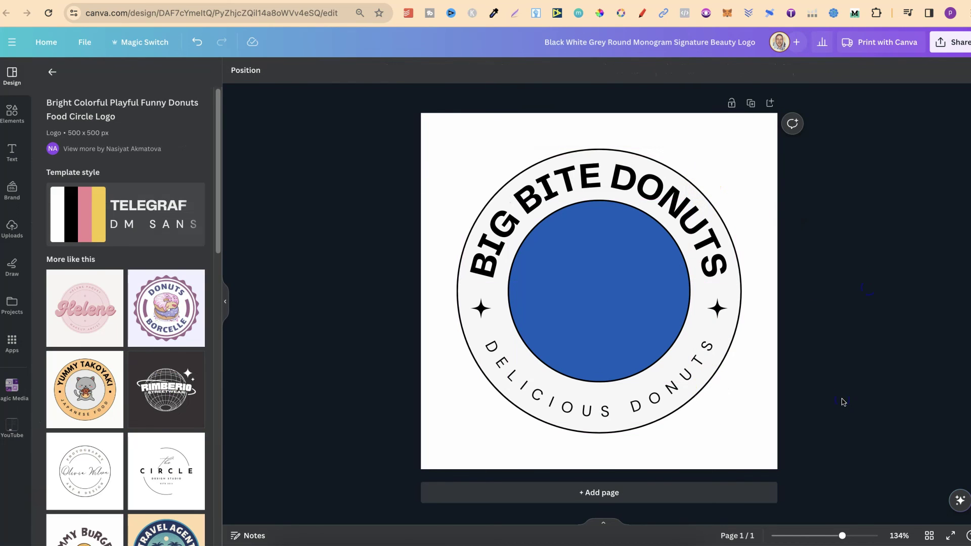